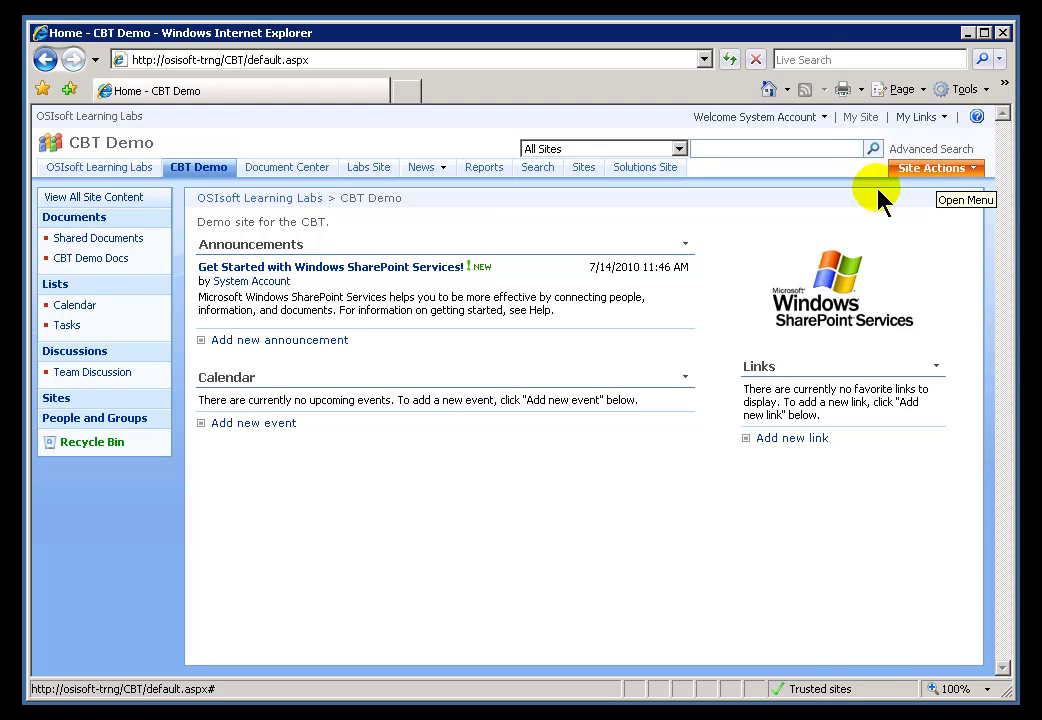
- Reload the CBT Demo home page and go to its Create page via Site Actions
{"action": "left_click", "coordinate": [196, 178]}
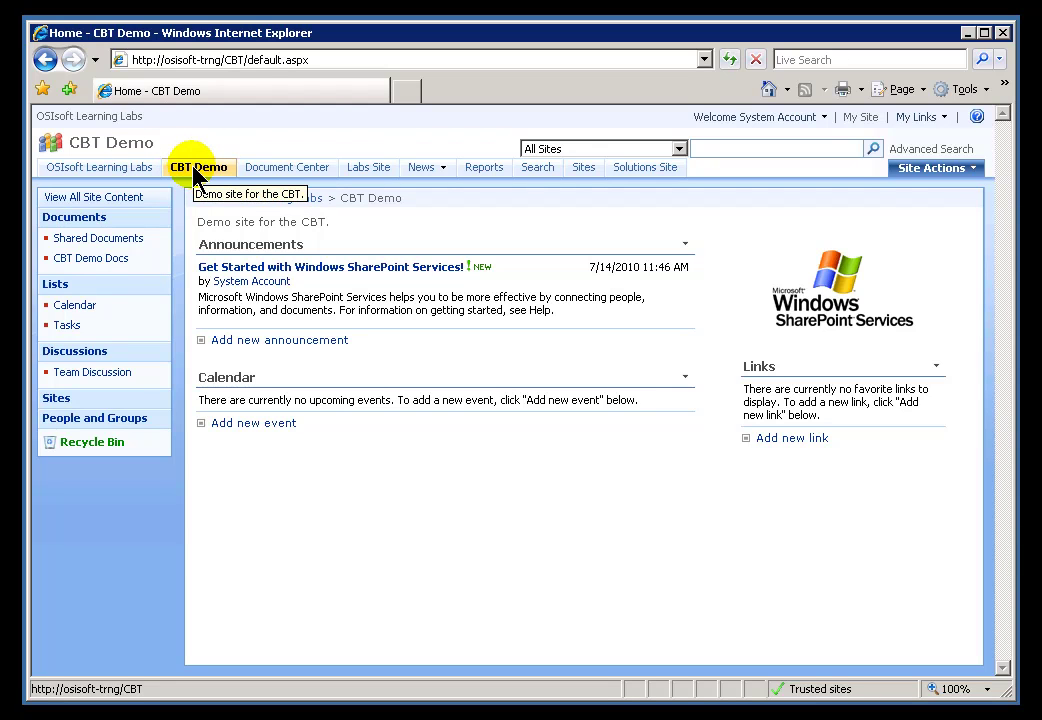
{"action": "left_click", "coordinate": [935, 176]}
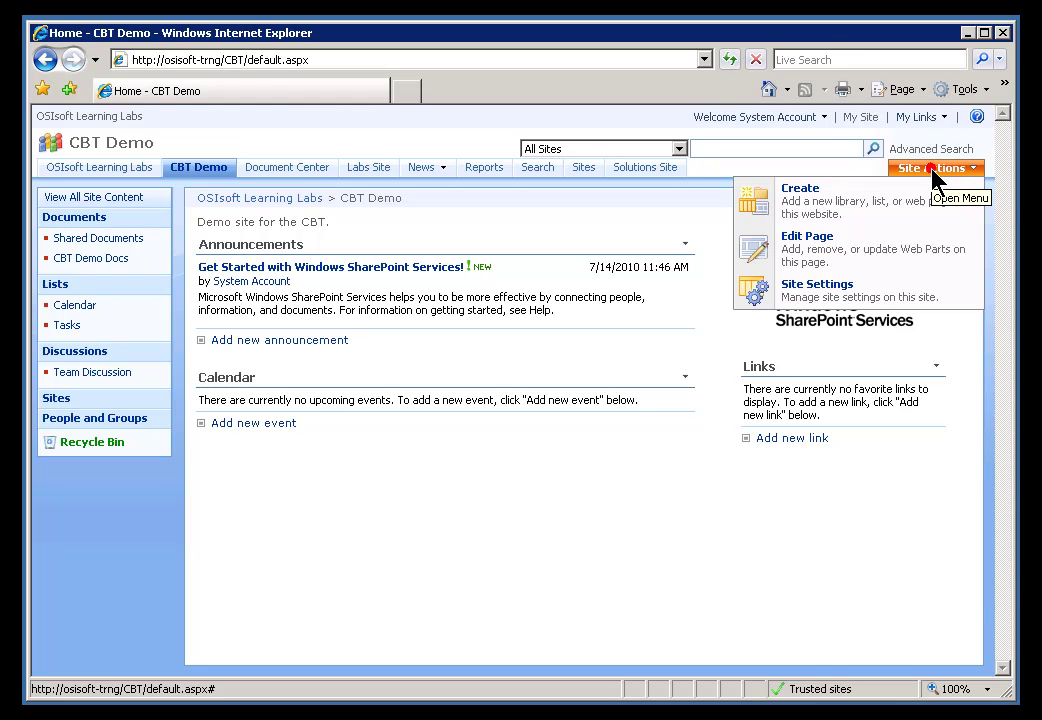
{"action": "left_click", "coordinate": [843, 208]}
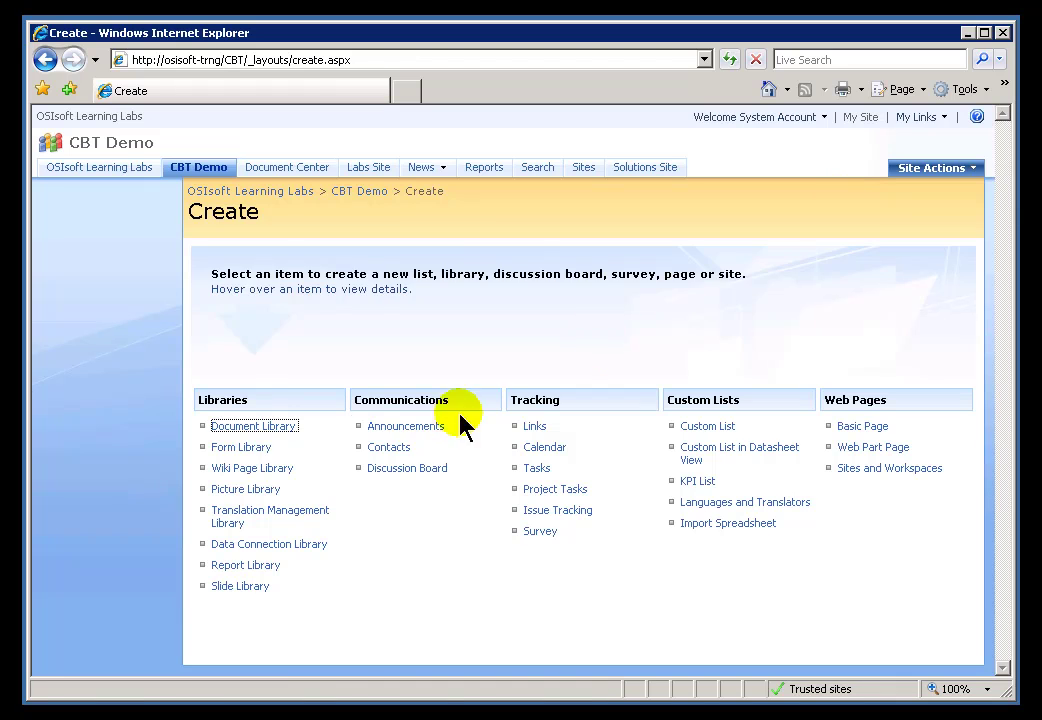
{"action": "mouse_move", "coordinate": [873, 447]}
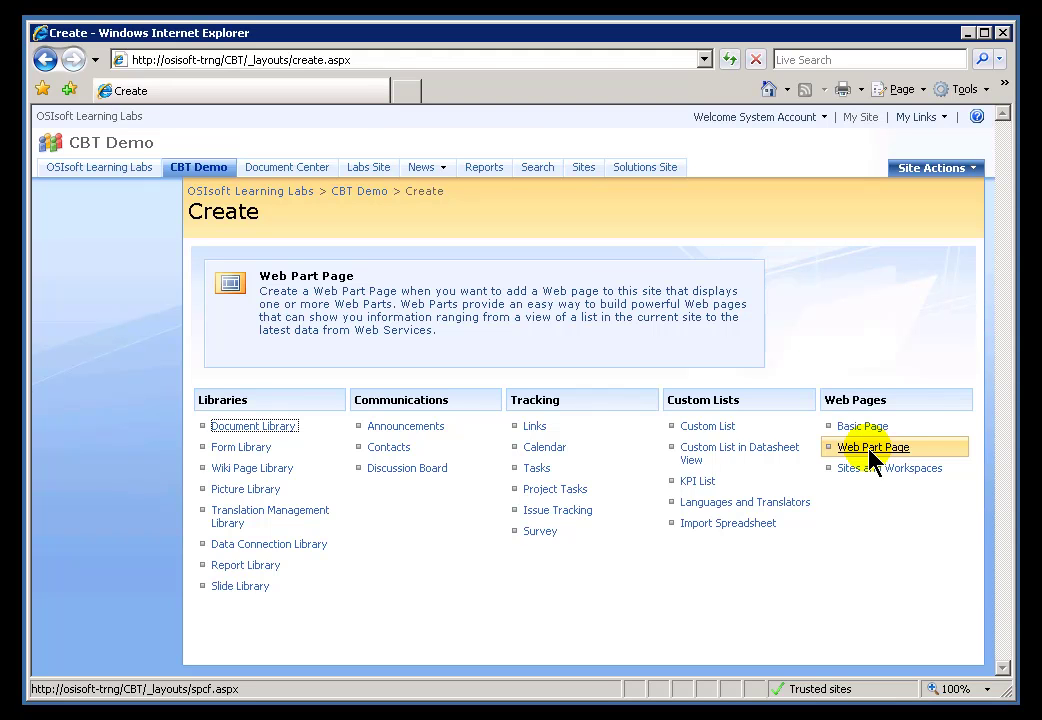
- Choose Web Part Page under Web Pages and review the new page form
{"action": "left_click", "coordinate": [871, 449]}
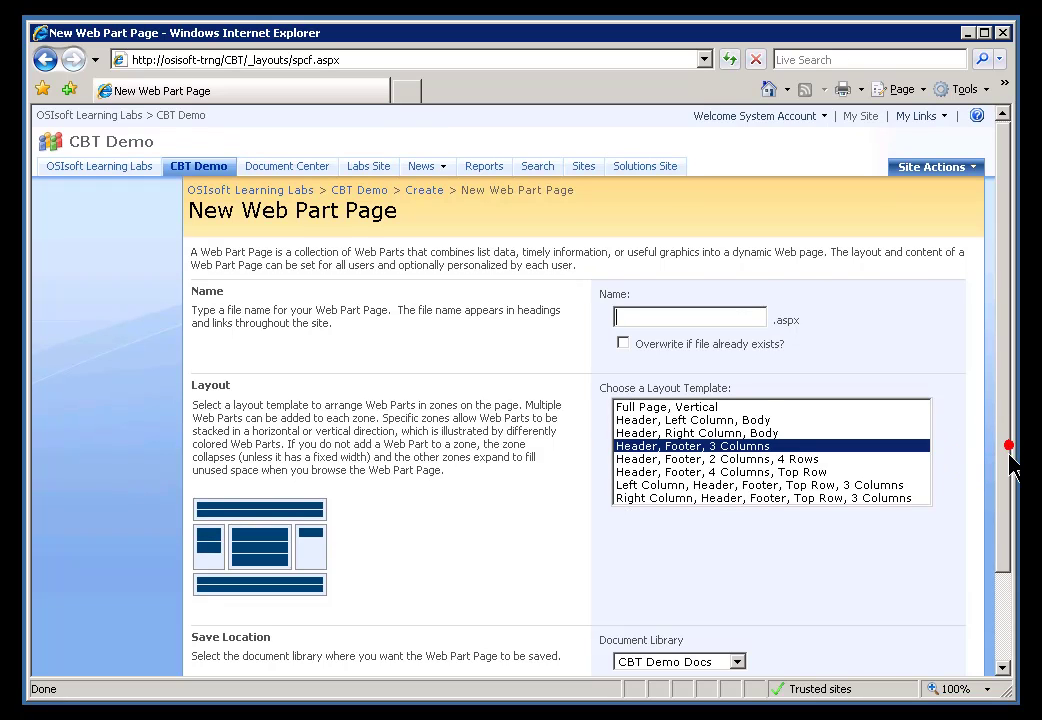
{"action": "scroll", "coordinate": [1005, 480], "scroll_direction": "down", "scroll_amount": 3}
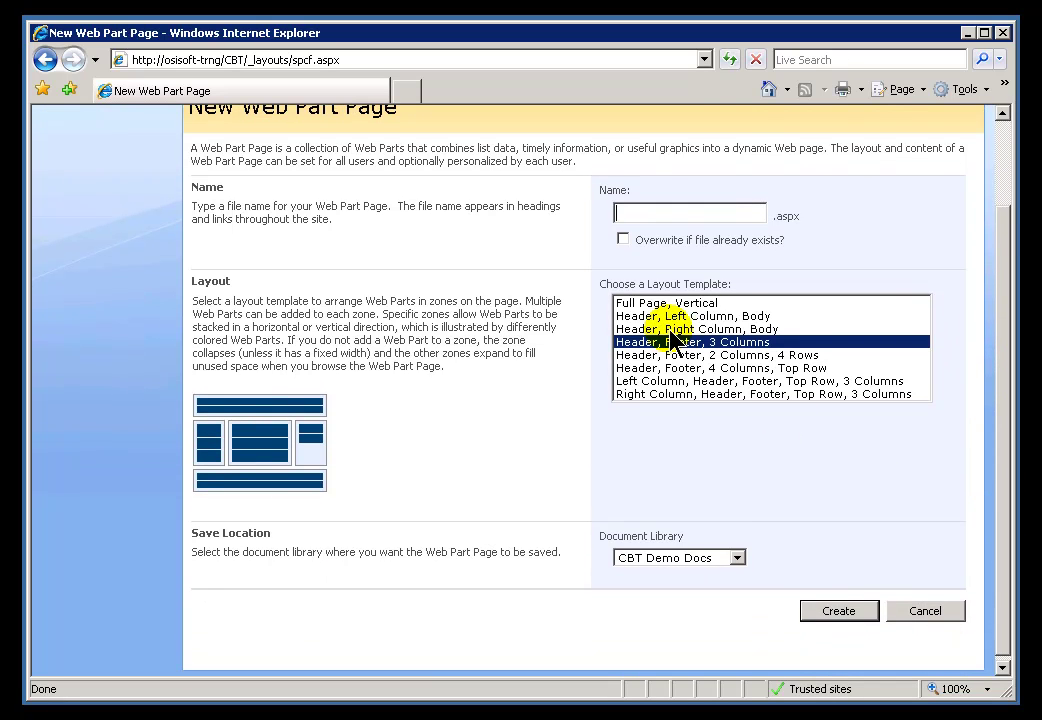
{"action": "scroll", "coordinate": [1000, 310], "scroll_direction": "up", "scroll_amount": 3}
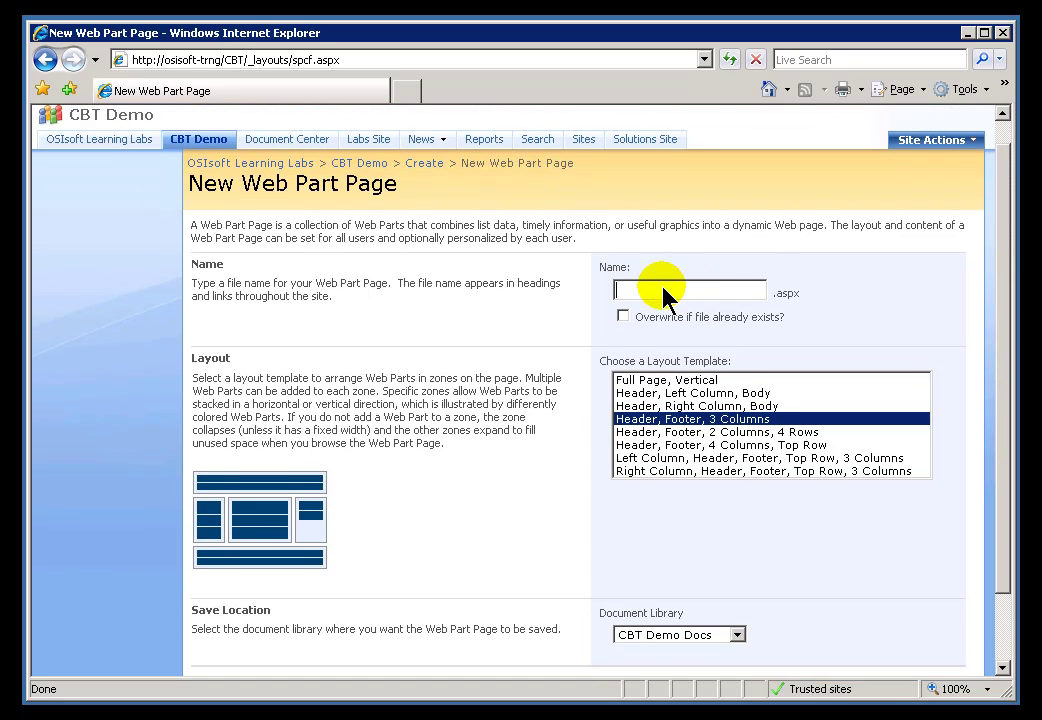
- Create a page named 'my Web Part Page 1' in the CBT Demo Docs library, keeping the default layout
{"action": "left_click", "coordinate": [662, 289]}
{"action": "type", "text": "my Web Part Page 1"}
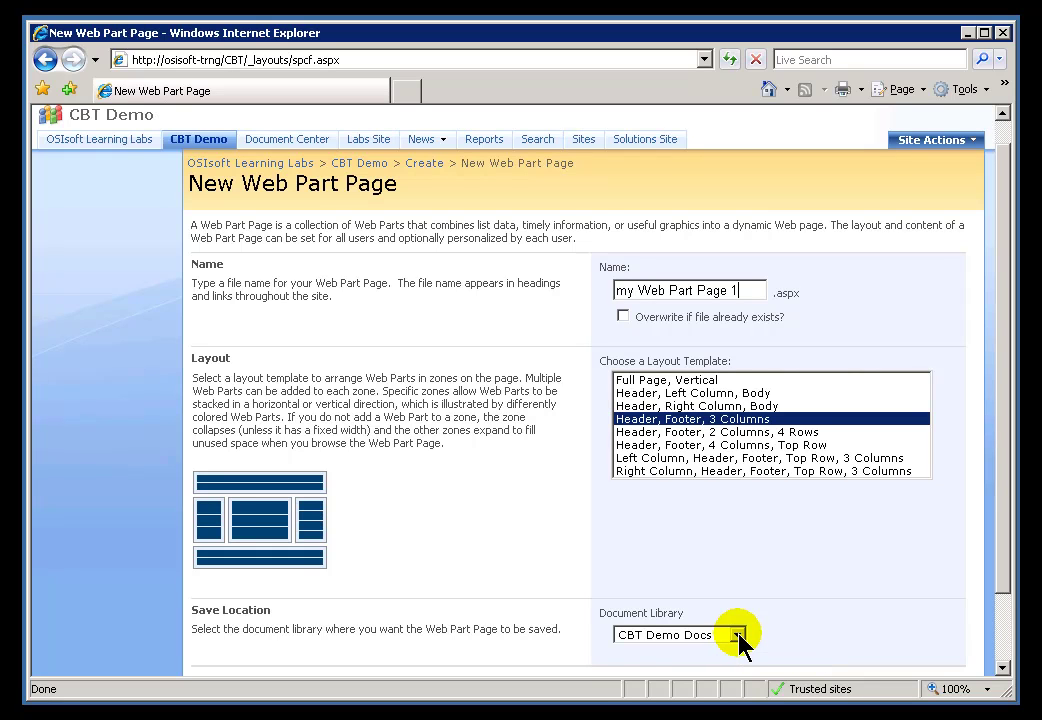
{"action": "left_click", "coordinate": [740, 636]}
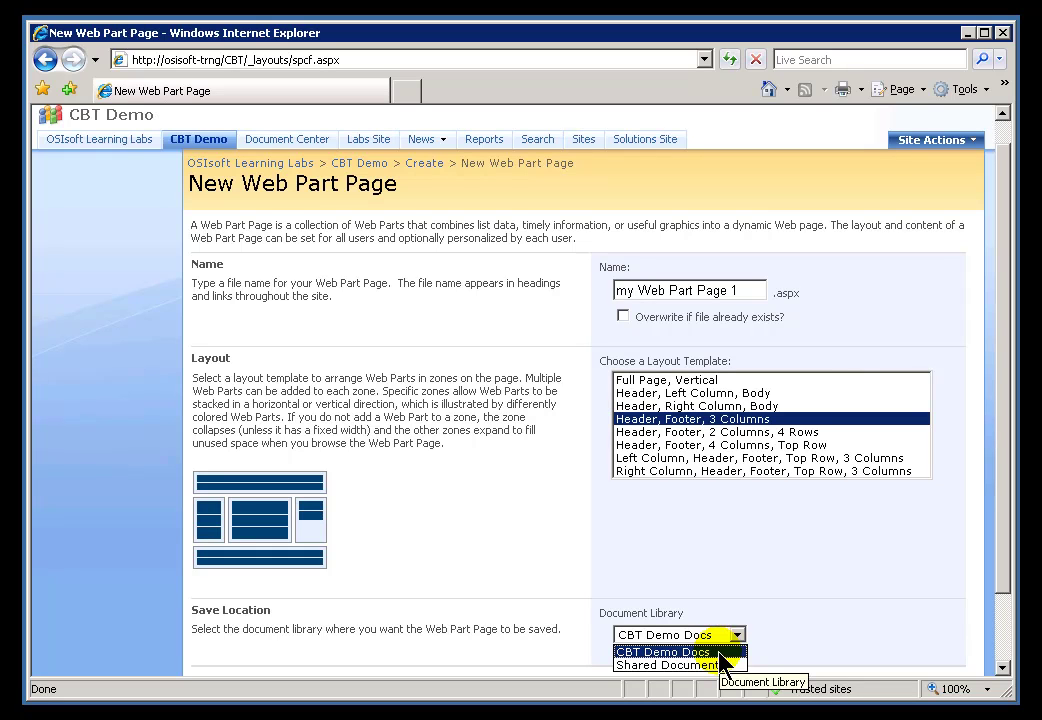
{"action": "left_click", "coordinate": [662, 652]}
{"action": "left_click_drag", "start_coordinate": [999, 570], "coordinate": [997, 665]}
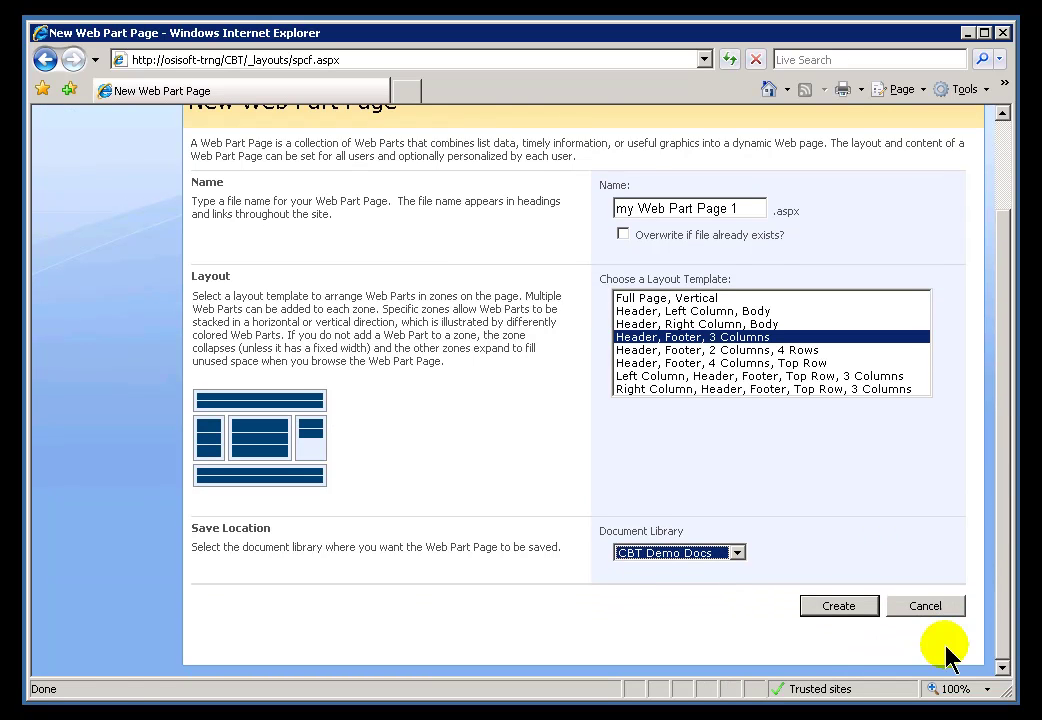
{"action": "left_click", "coordinate": [839, 606]}
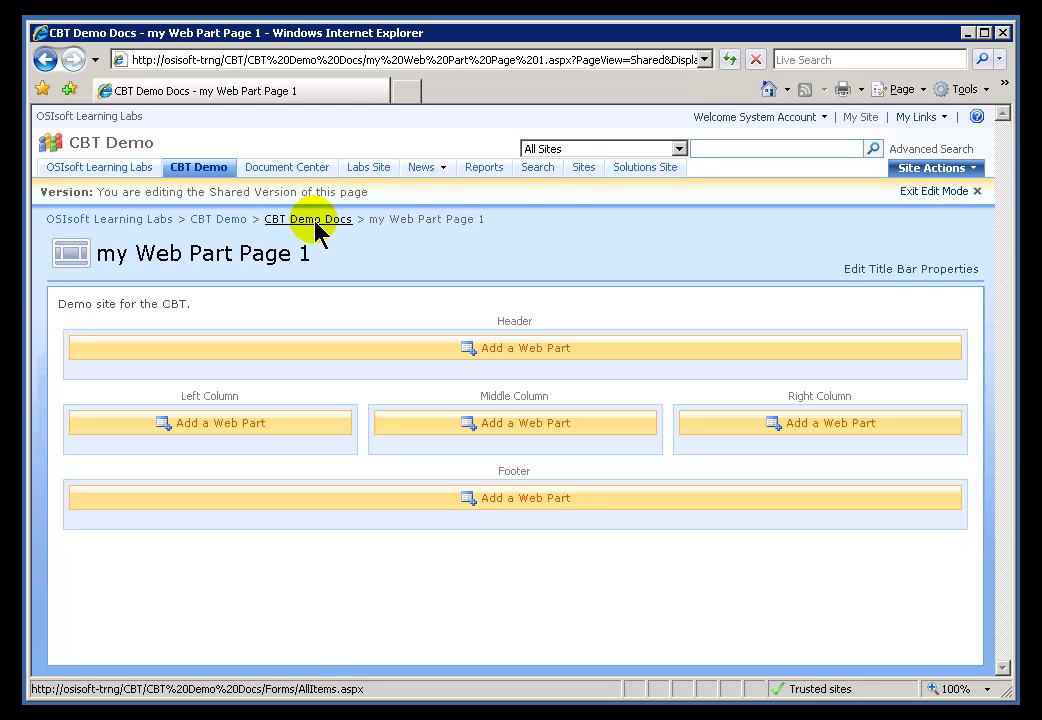
- Go back to the CBT Demo home page via the breadcrumb link
{"action": "left_click", "coordinate": [215, 220]}
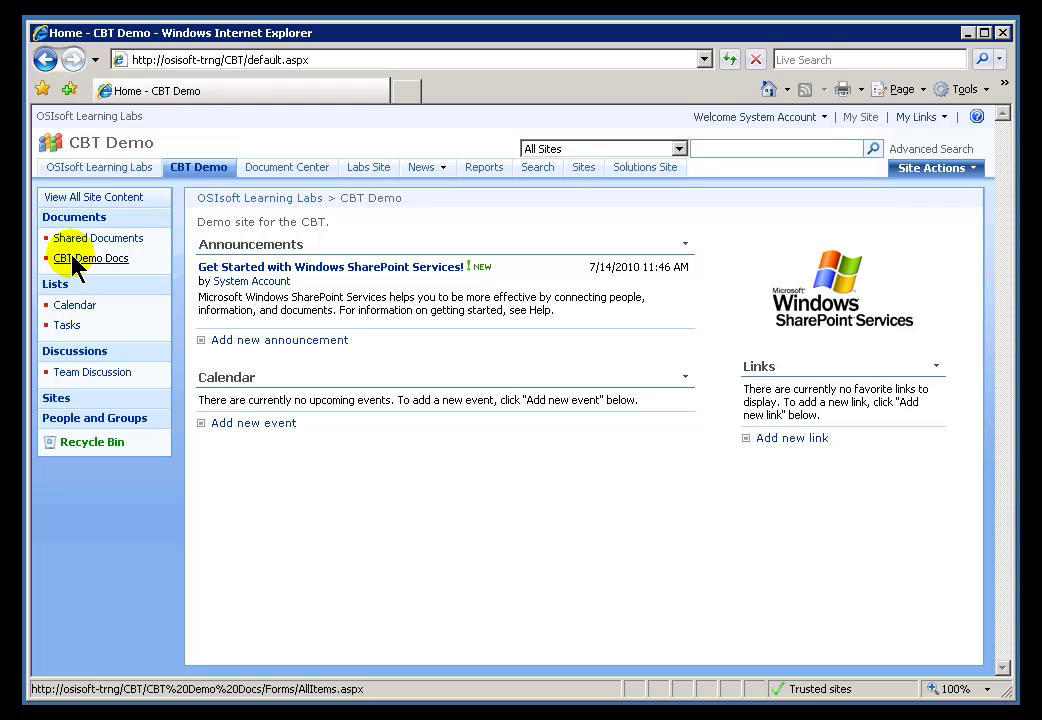
- Open my Web Part Page 1 from CBT Demo Docs and switch it to Edit Page mode
{"action": "left_click", "coordinate": [78, 262]}
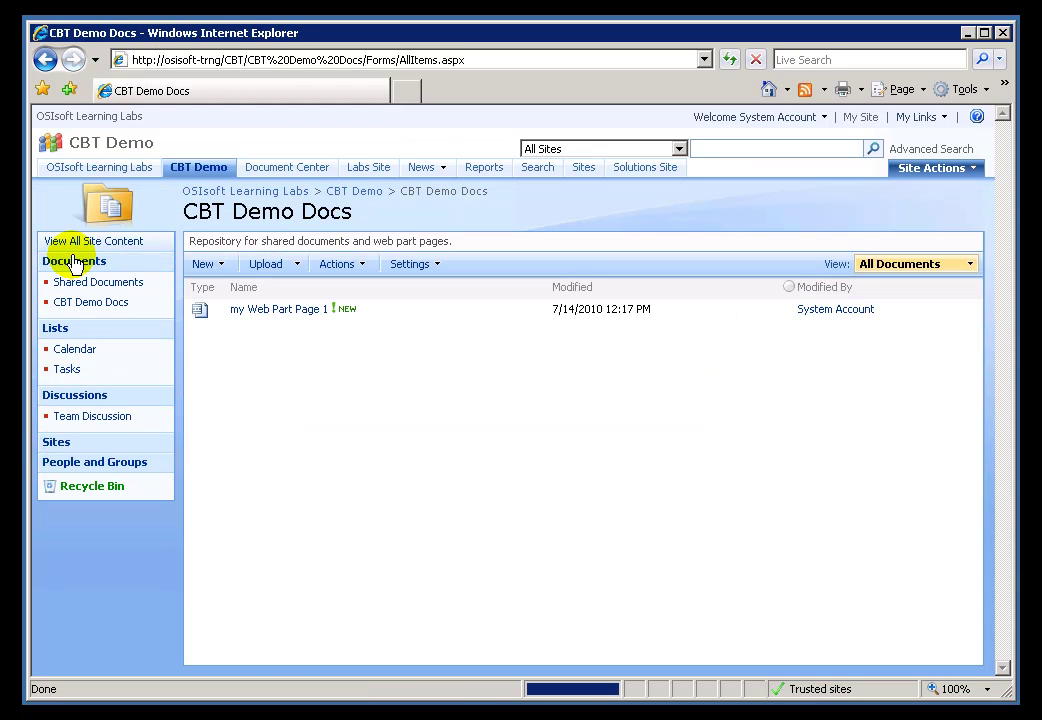
{"action": "left_click", "coordinate": [276, 312]}
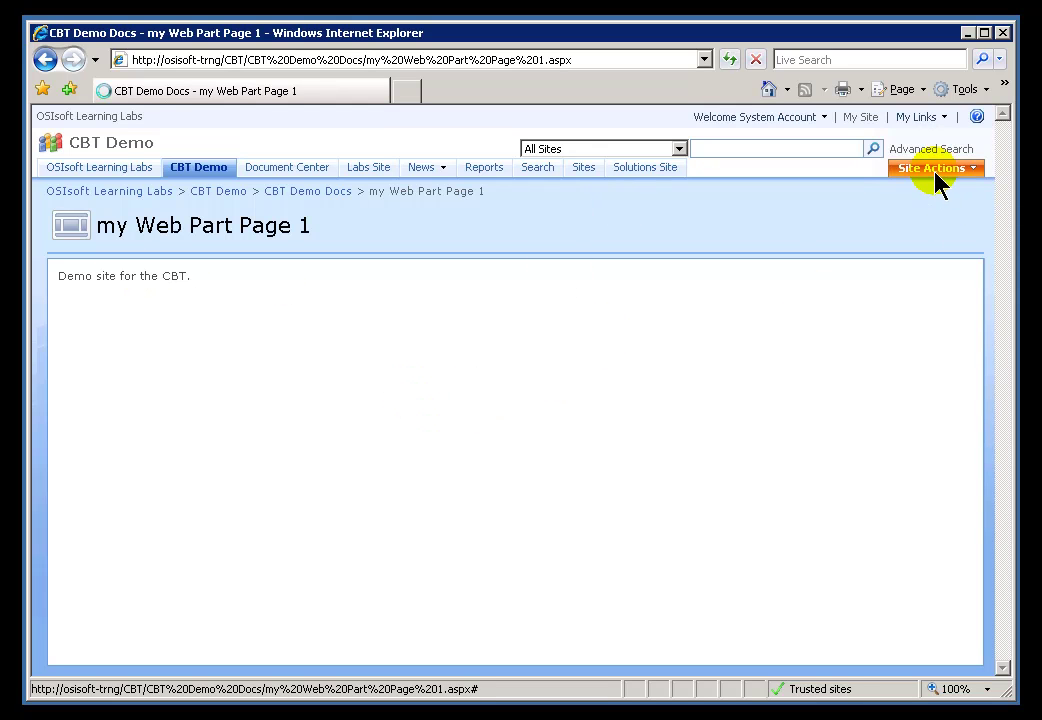
{"action": "left_click", "coordinate": [933, 172]}
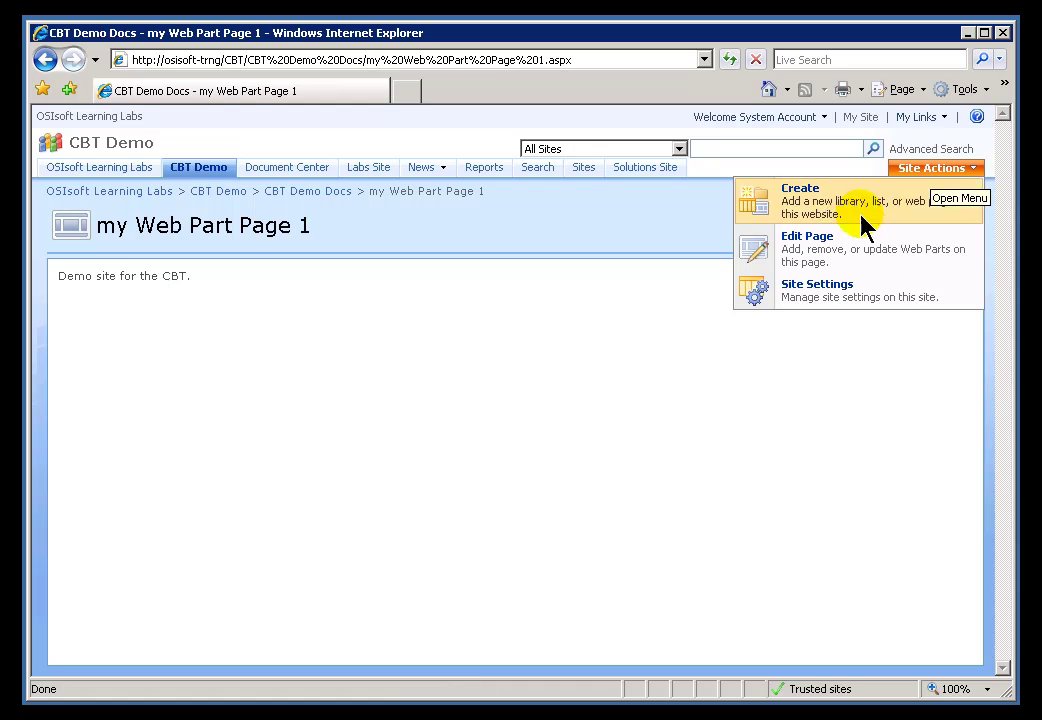
{"action": "left_click", "coordinate": [815, 246]}
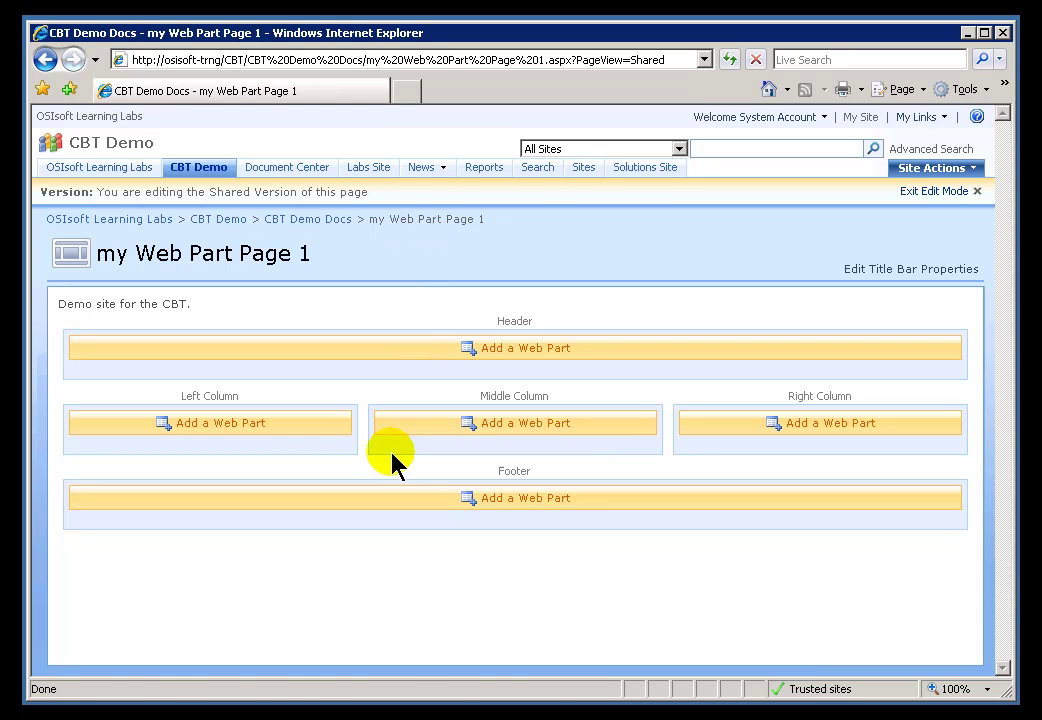
- Add the PI Gauge web part from PI WebParts to the Left Column
{"action": "left_click", "coordinate": [229, 424]}
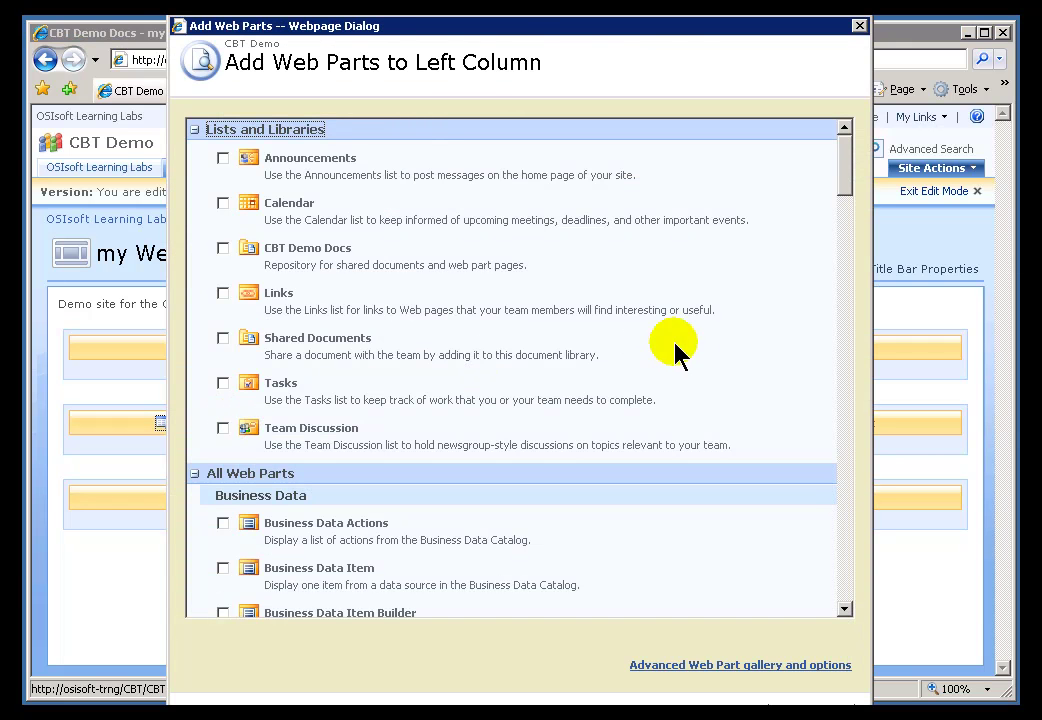
{"action": "left_click", "coordinate": [845, 548]}
{"action": "left_click", "coordinate": [845, 548]}
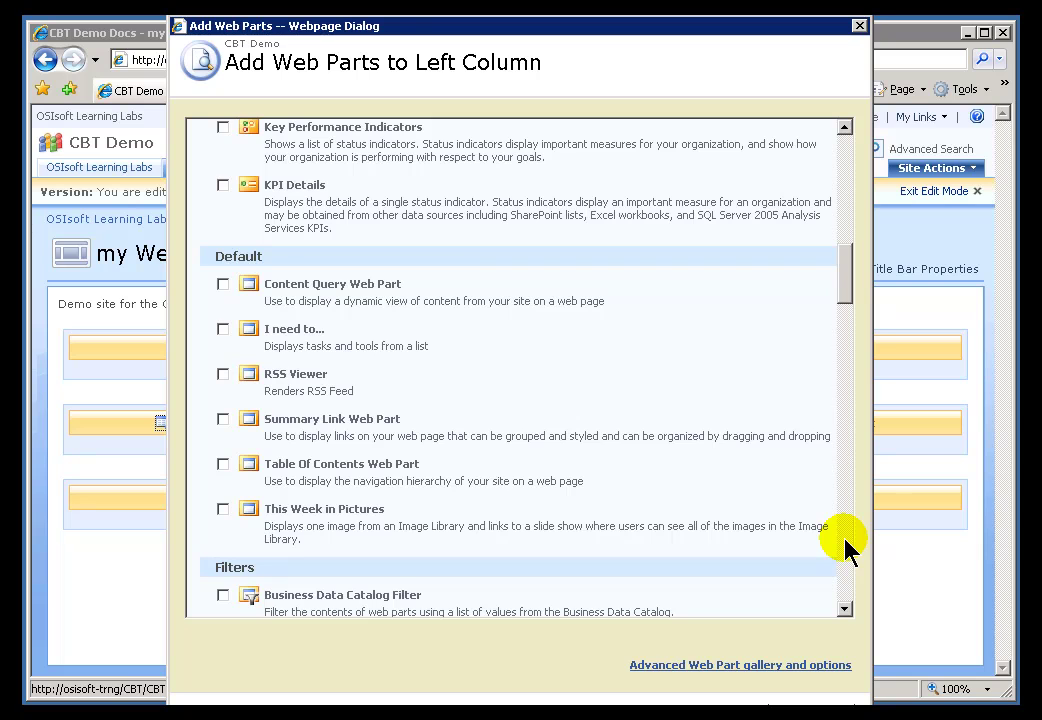
{"action": "left_click", "coordinate": [845, 548]}
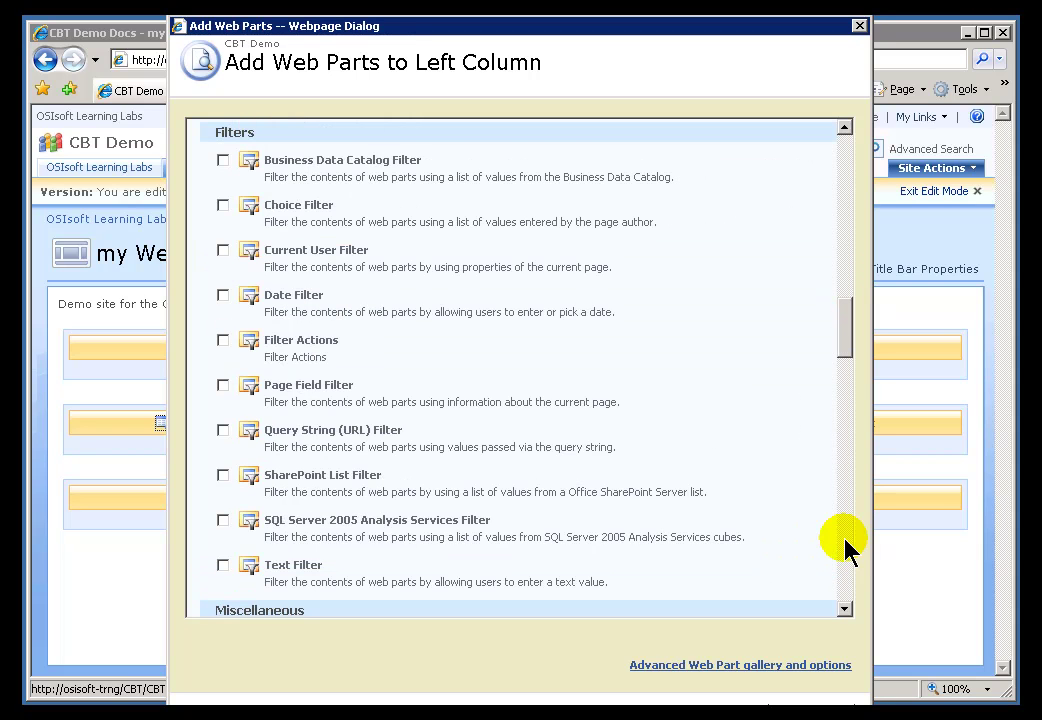
{"action": "left_click", "coordinate": [845, 548]}
{"action": "left_click", "coordinate": [845, 548]}
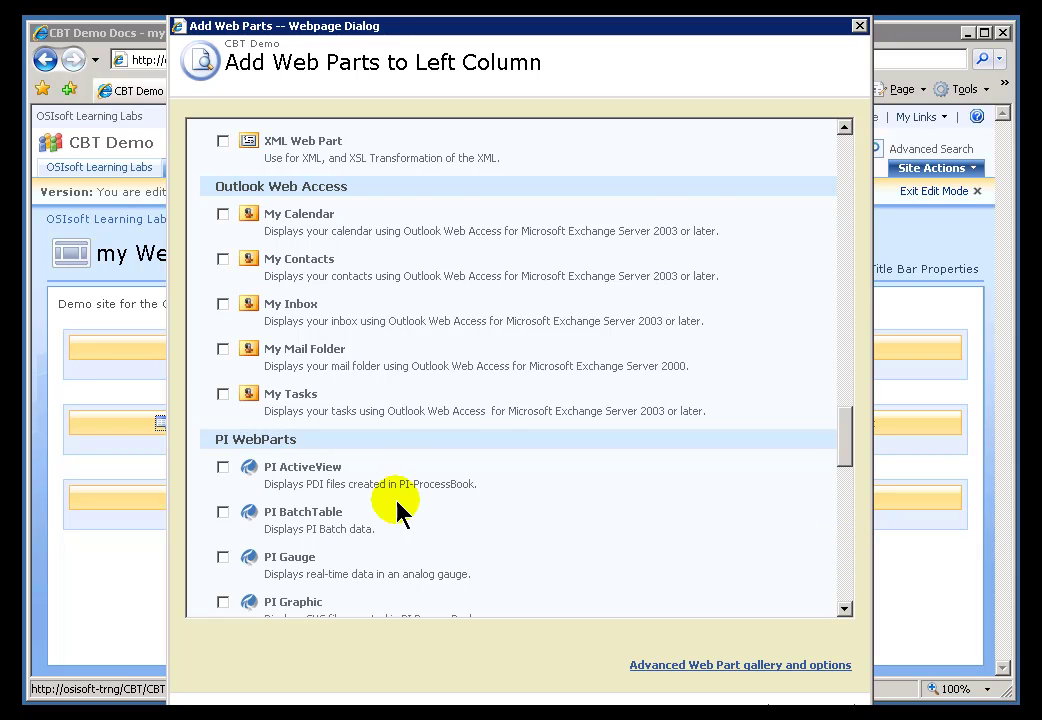
{"action": "left_click_drag", "start_coordinate": [845, 470], "coordinate": [848, 500]}
{"action": "left_click", "coordinate": [224, 282]}
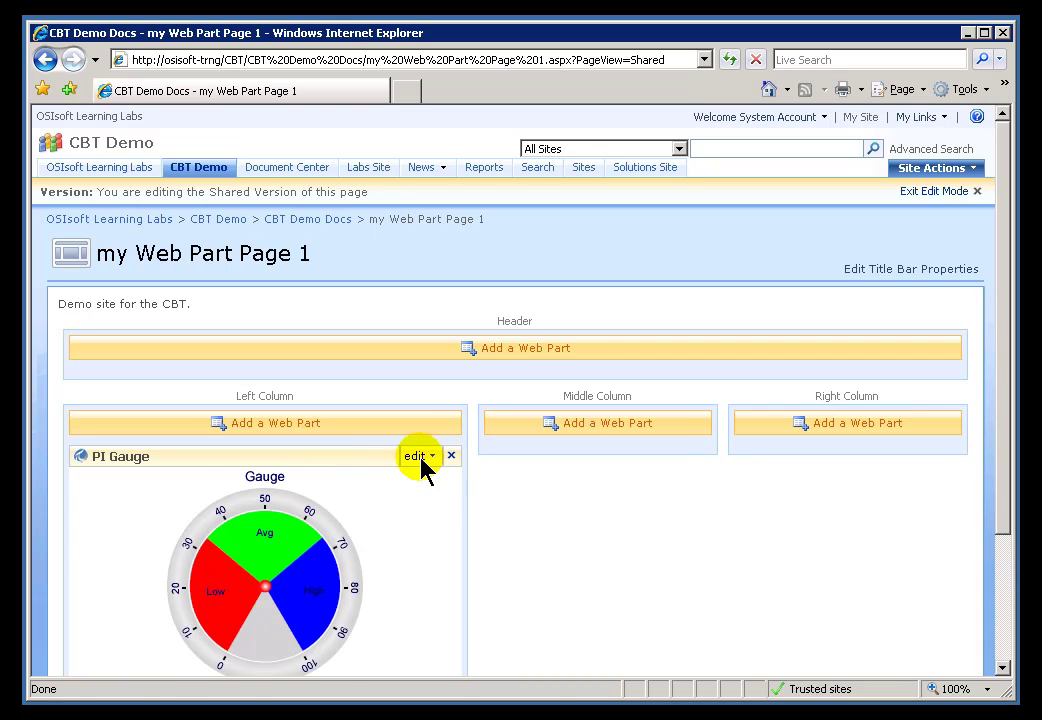
- Set the PI Gauge's Selected Data tag to cdt158 in its shared web part settings
{"action": "left_click_drag", "start_coordinate": [1003, 518], "coordinate": [1005, 542]}
{"action": "left_click", "coordinate": [414, 417]}
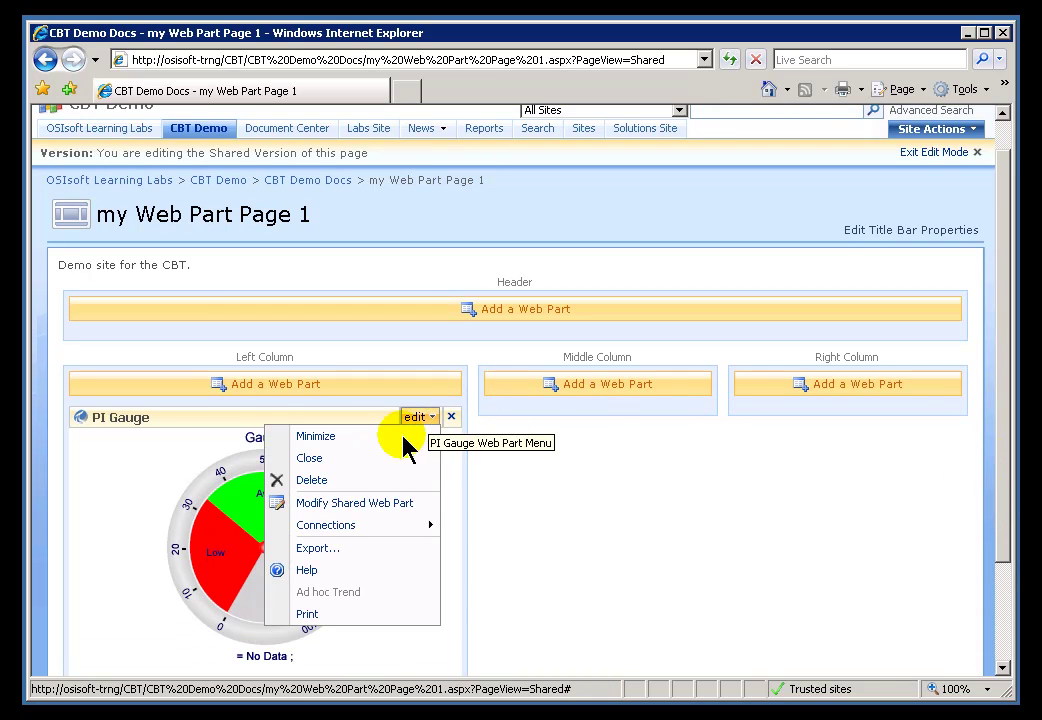
{"action": "left_click", "coordinate": [336, 505]}
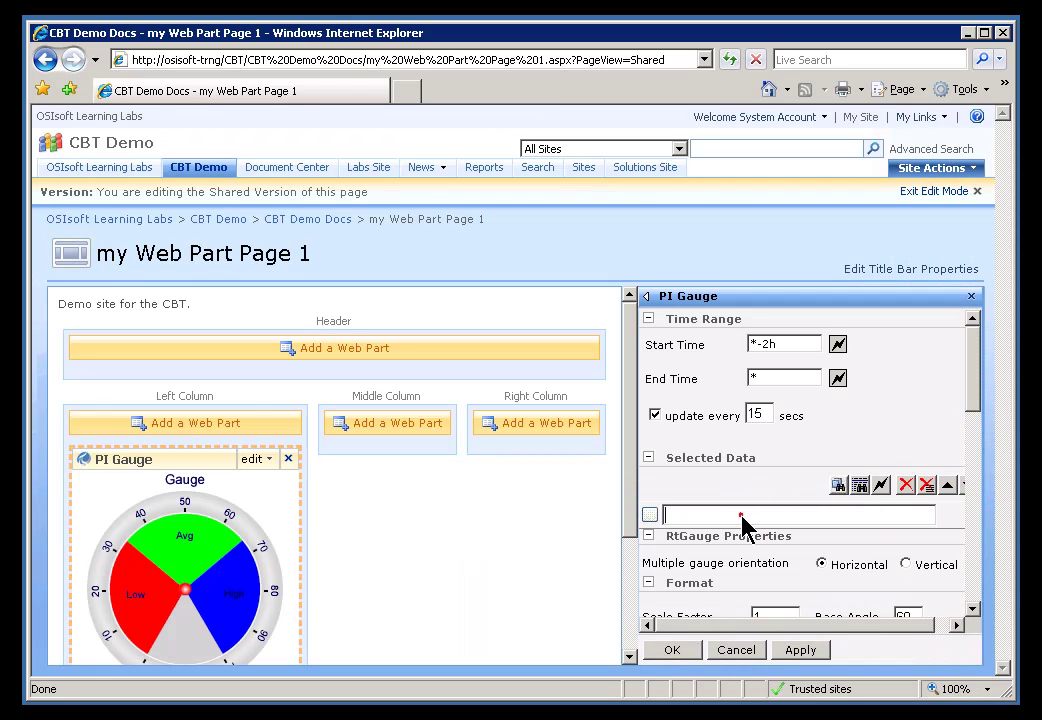
{"action": "left_click", "coordinate": [742, 518]}
{"action": "type", "text": "cdt158"}
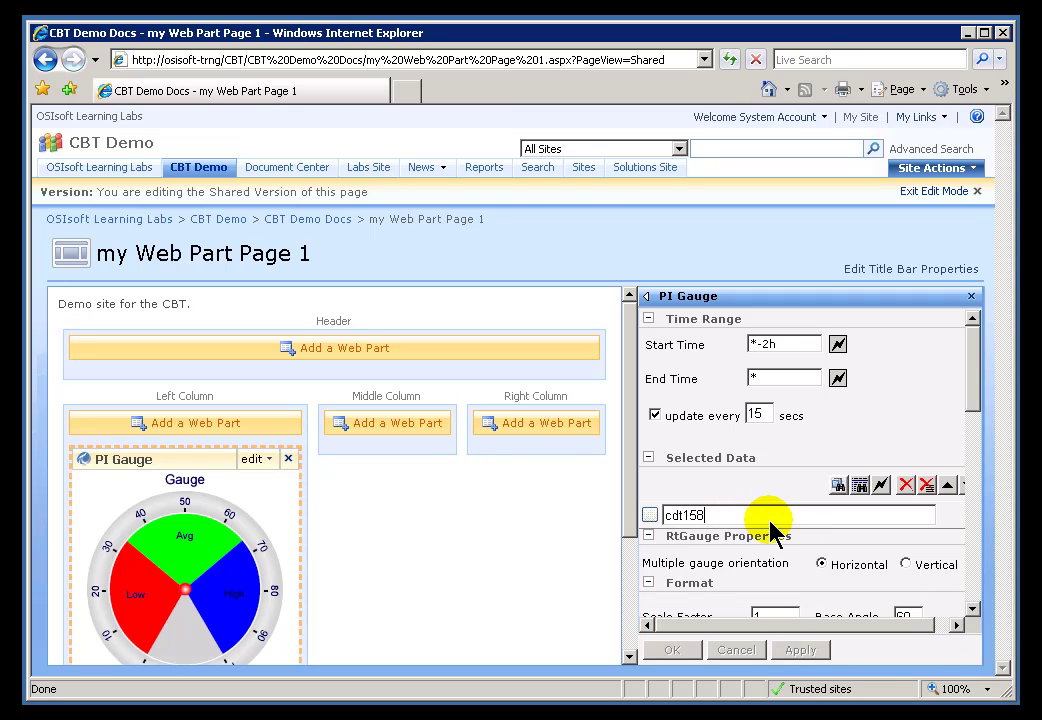
{"action": "left_click", "coordinate": [721, 577]}
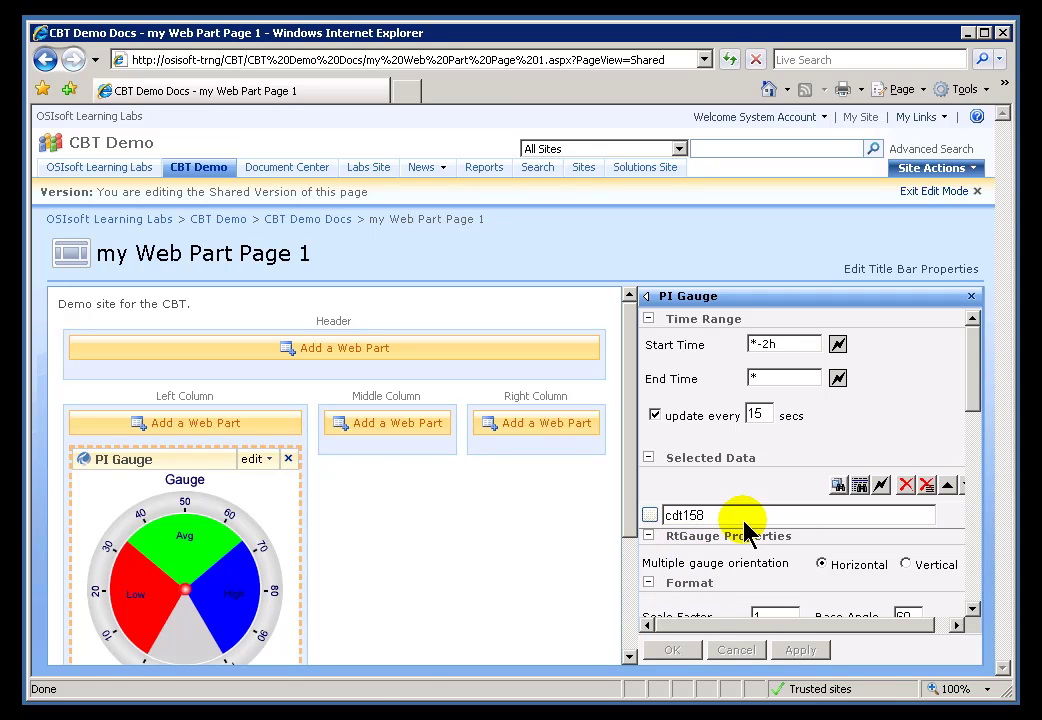
{"action": "left_click", "coordinate": [690, 652]}
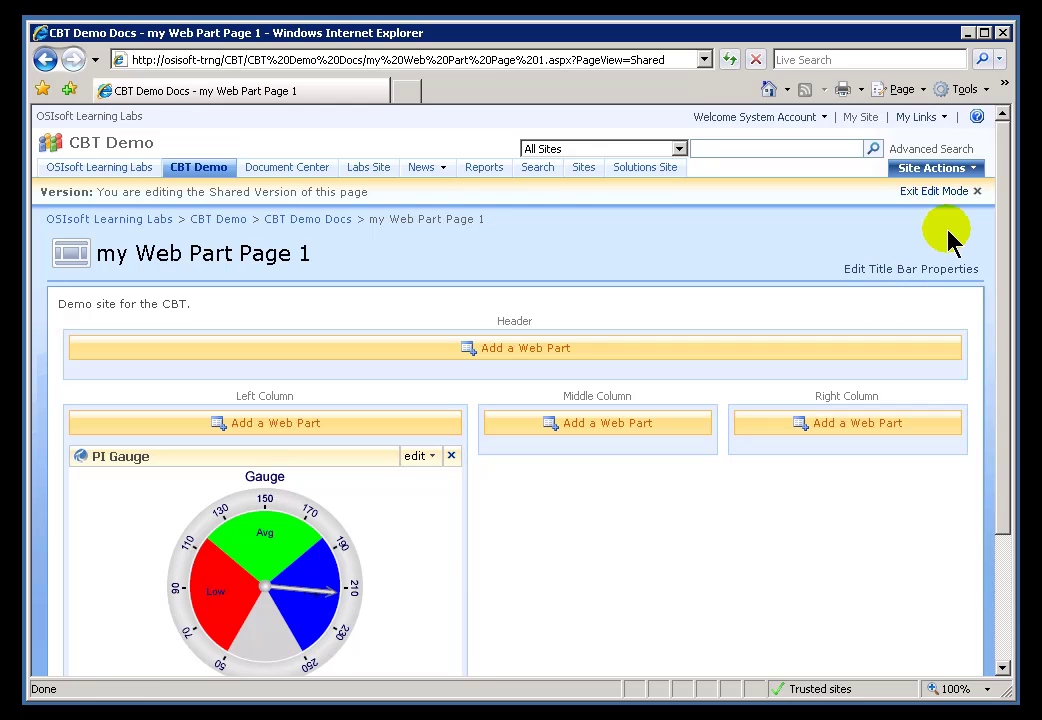
- Exit edit mode to view the page with the gauge reading cdt158 at 213.52
{"action": "left_click", "coordinate": [940, 191]}
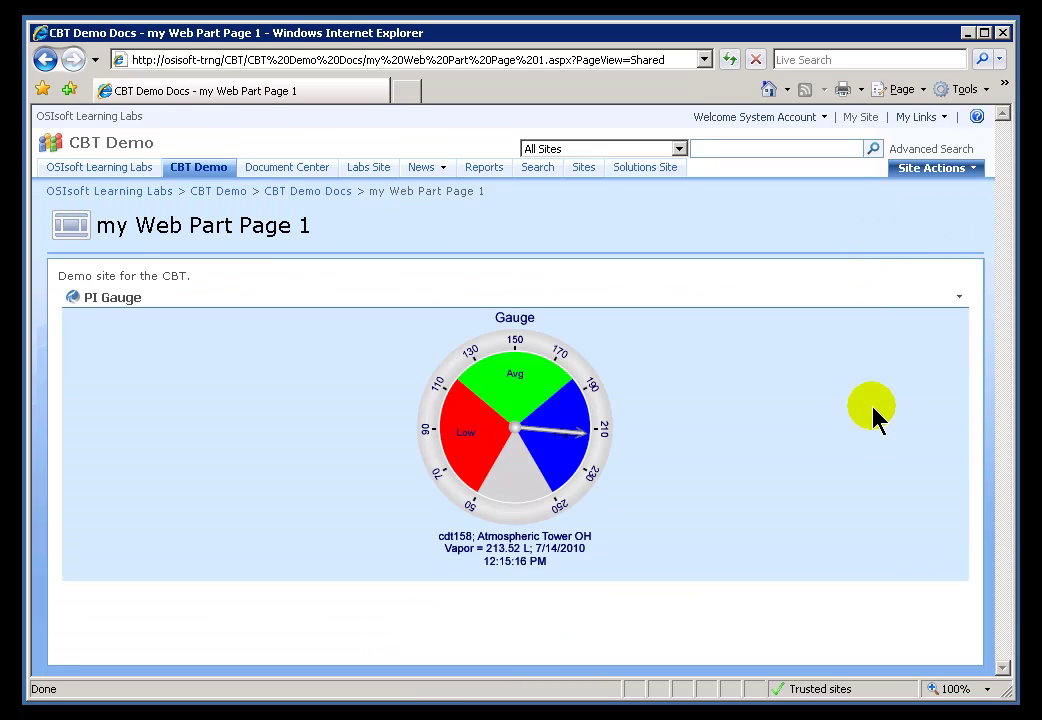
{"action": "left_click", "coordinate": [575, 438]}
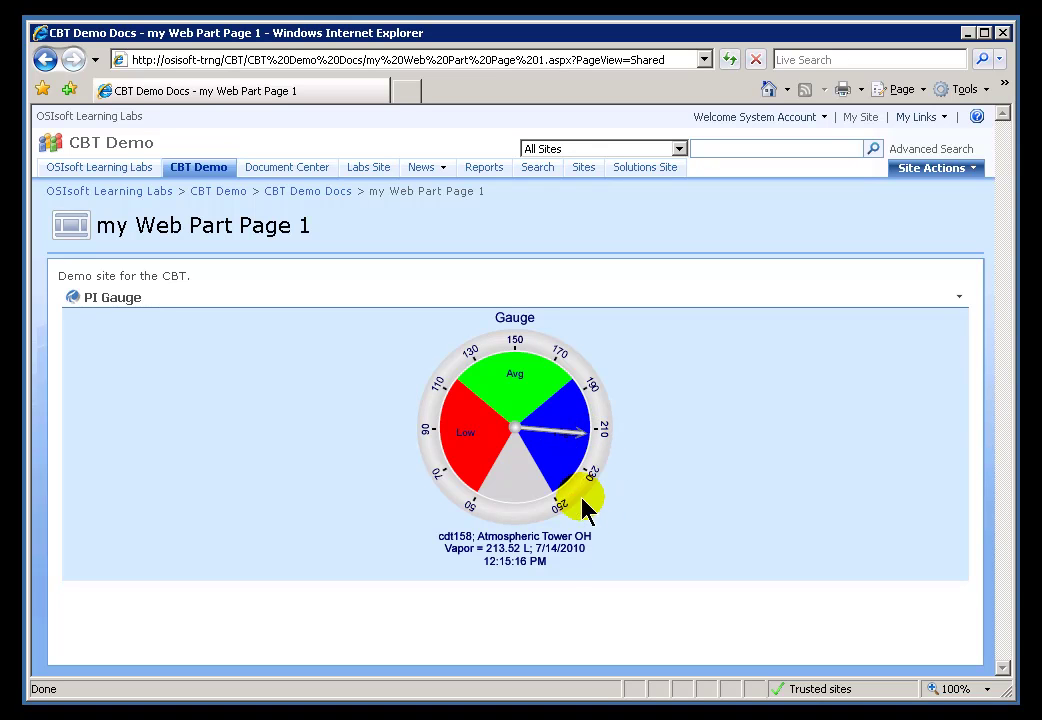